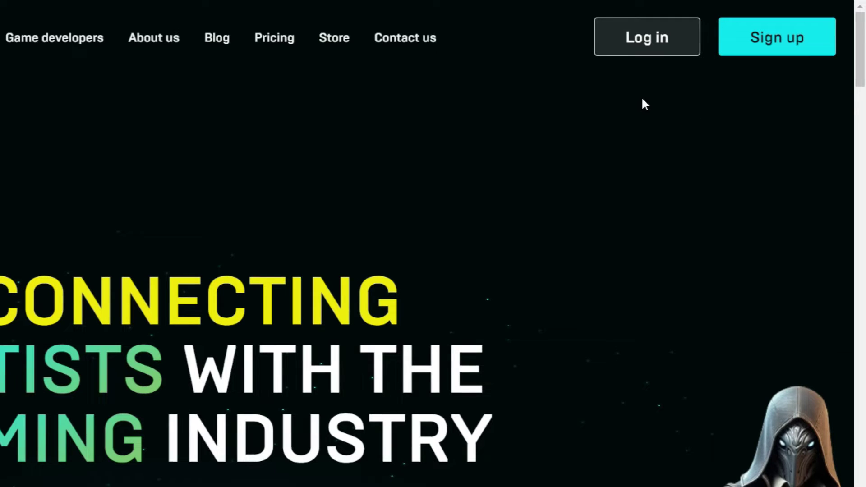
Log in with Google and open the 2-credit AI Variation character form, after glancing at AI + Artist Replica
left_click(676, 45)
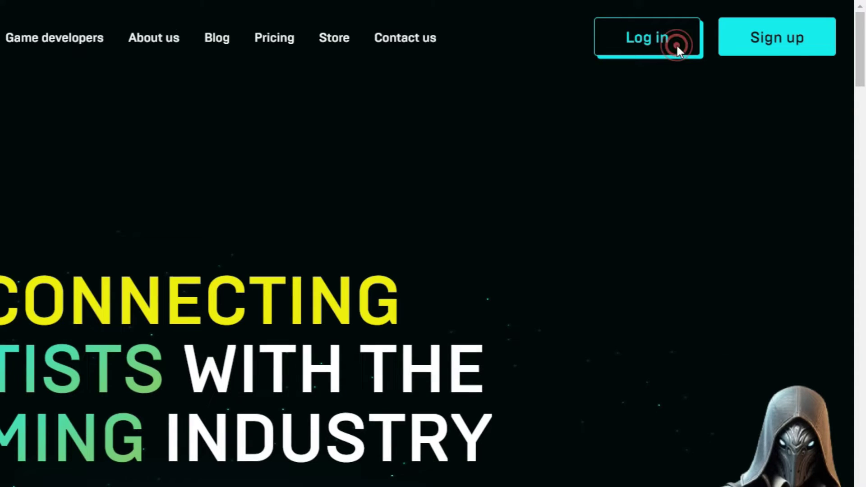
left_click(702, 380)
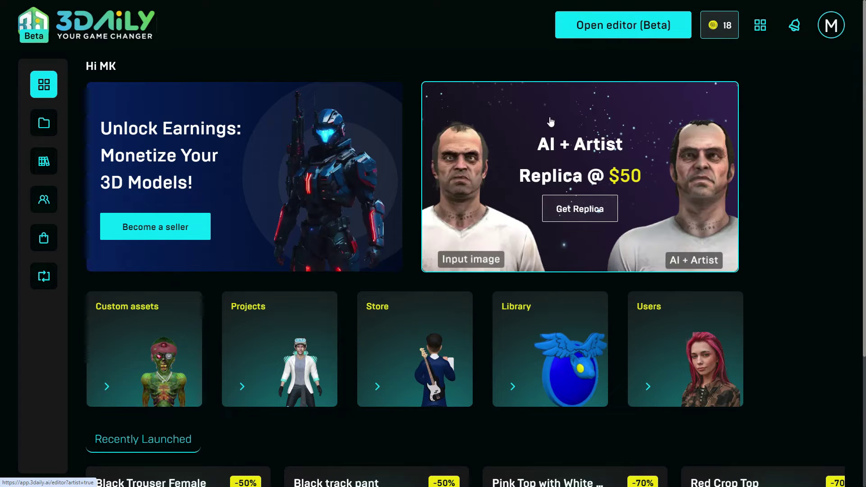
left_click(638, 29)
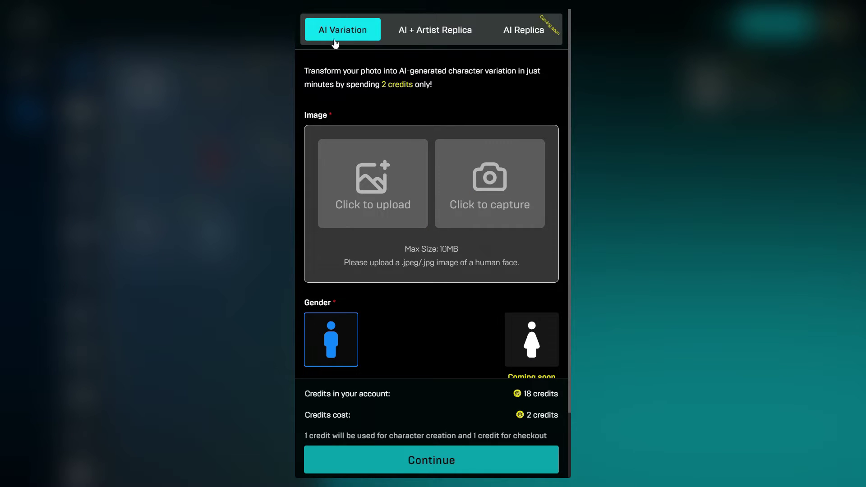
left_click(415, 42)
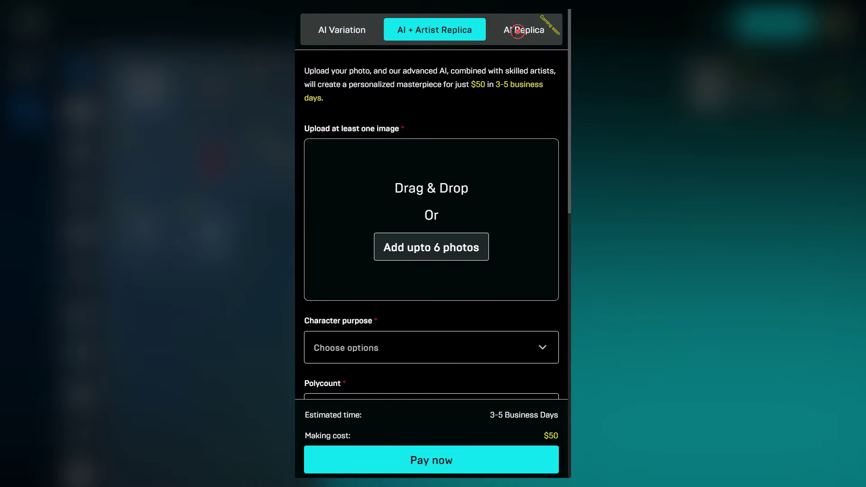
left_click(354, 35)
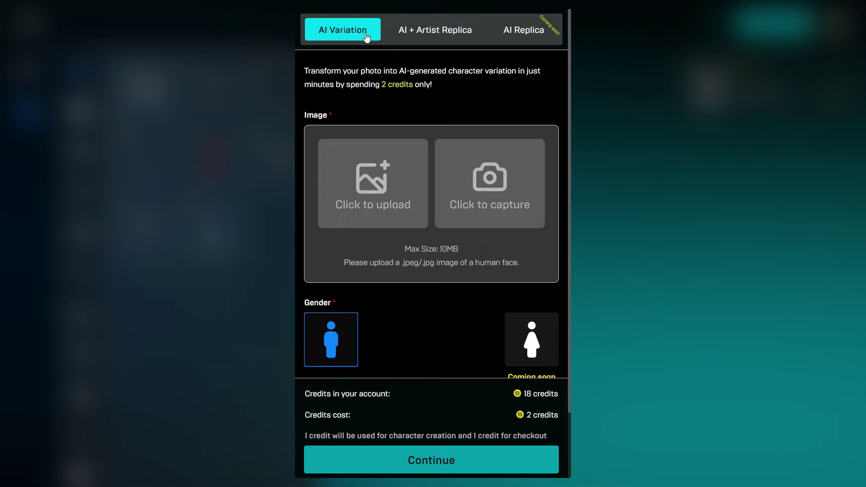
Upload the male portrait jpg from Downloads as the face photo
left_click(376, 170)
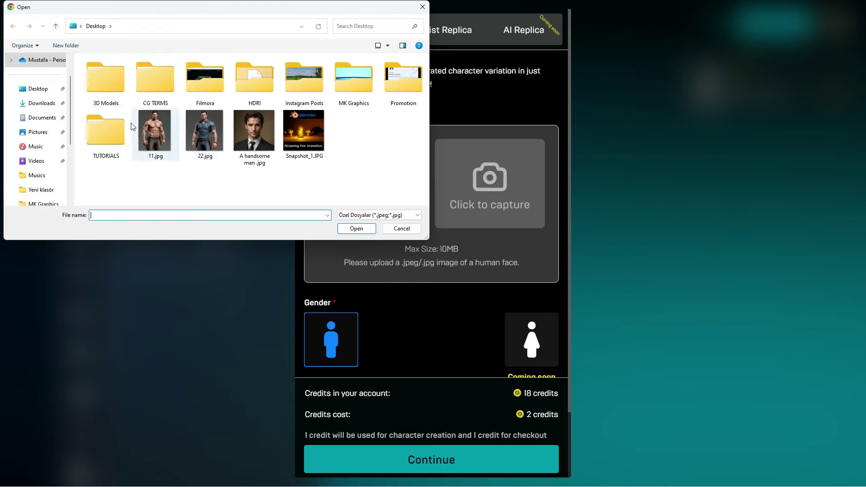
left_click(41, 103)
left_click(100, 81)
left_click(348, 229)
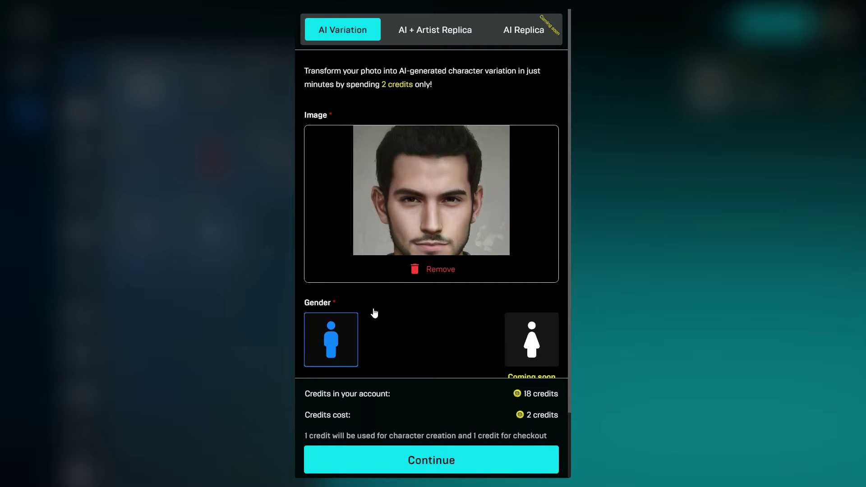
scroll(373, 310, "down", 2)
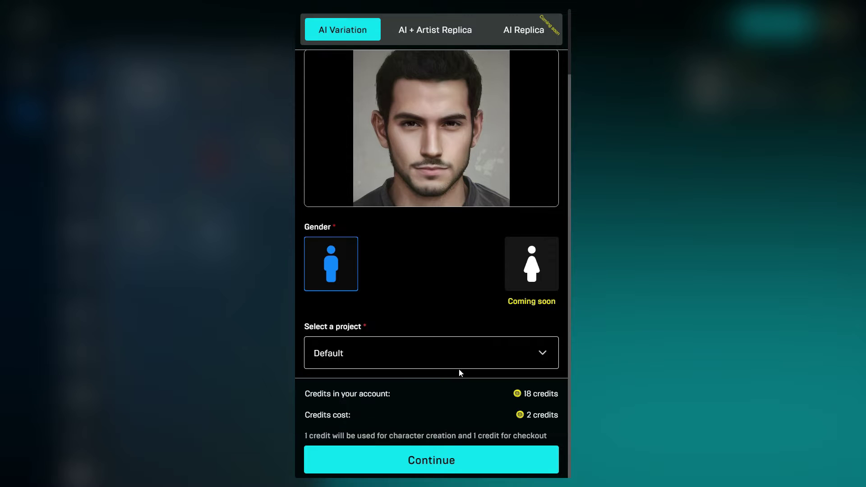
Assign the character to the Default project and generate it
left_click(472, 354)
left_click(437, 346)
left_click(499, 464)
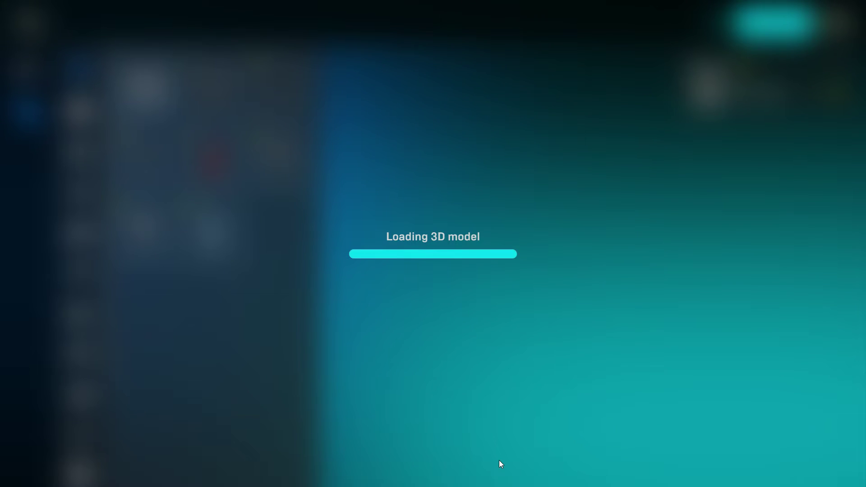
Dress the model in the $7 black and gold Samurai armour
left_click_drag(615, 290, 642, 302)
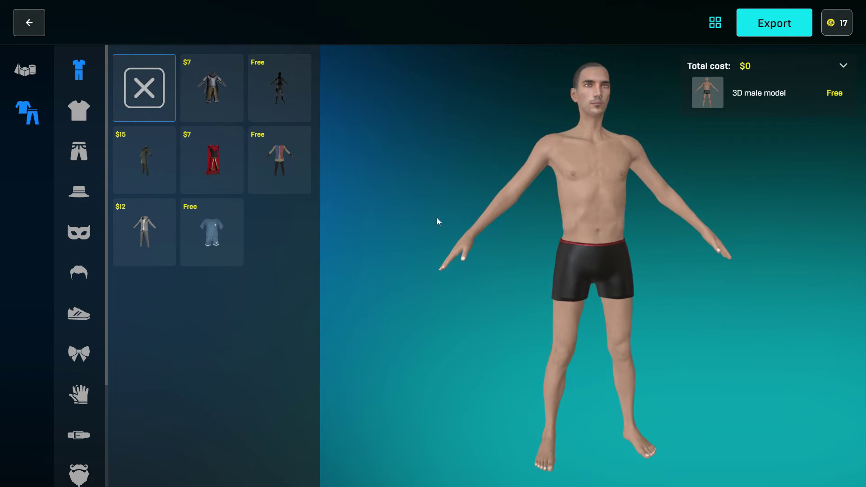
left_click(204, 95)
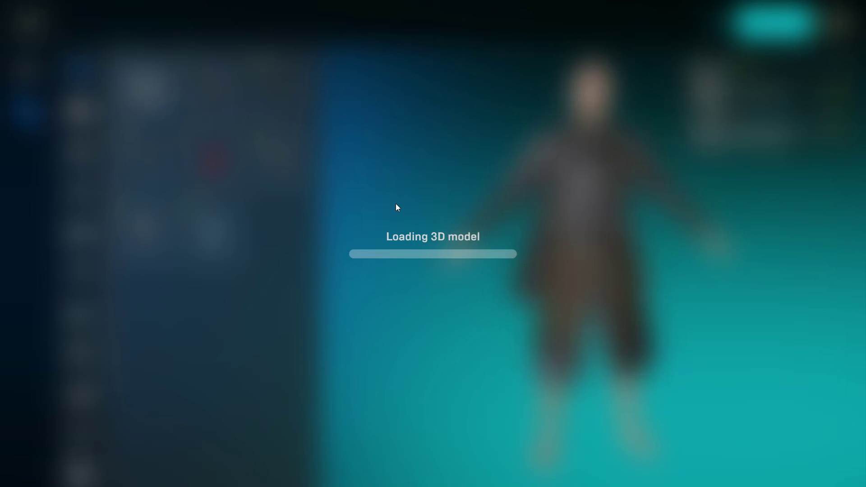
left_click_drag(551, 250, 570, 285)
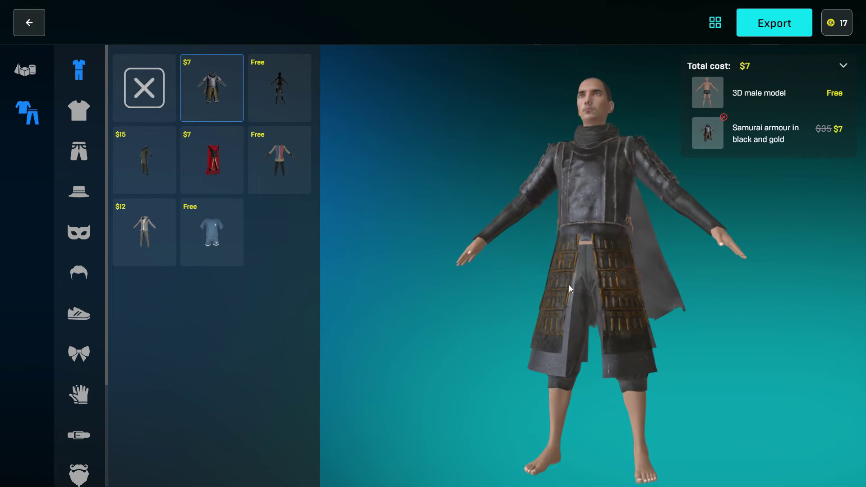
Add the $9 Army Black Leather Shoes and apply a hairstyle
left_click(79, 312)
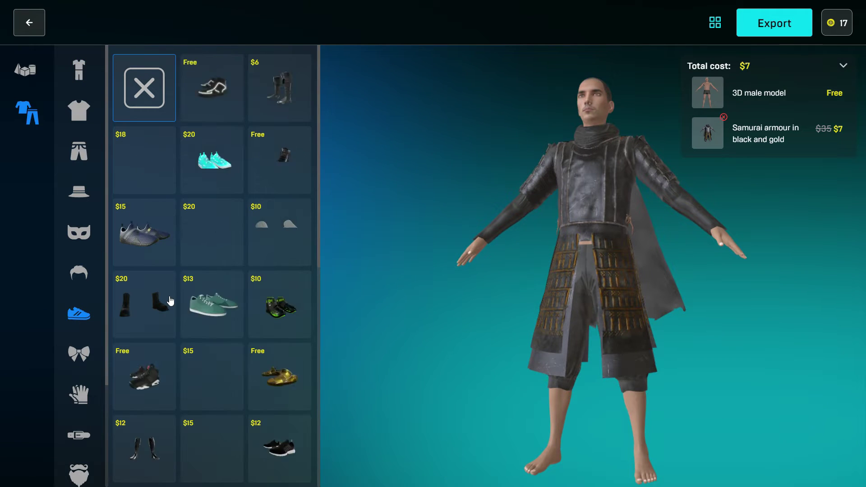
scroll(162, 302, "down", 5)
left_click(151, 331)
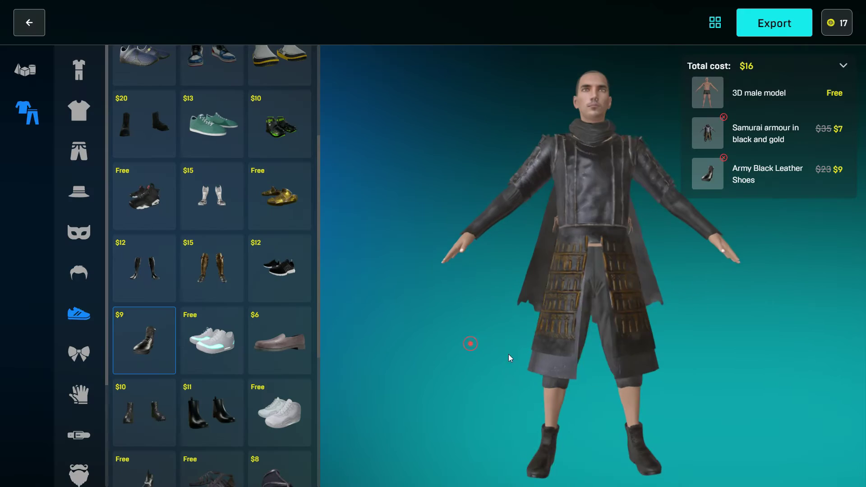
left_click(85, 279)
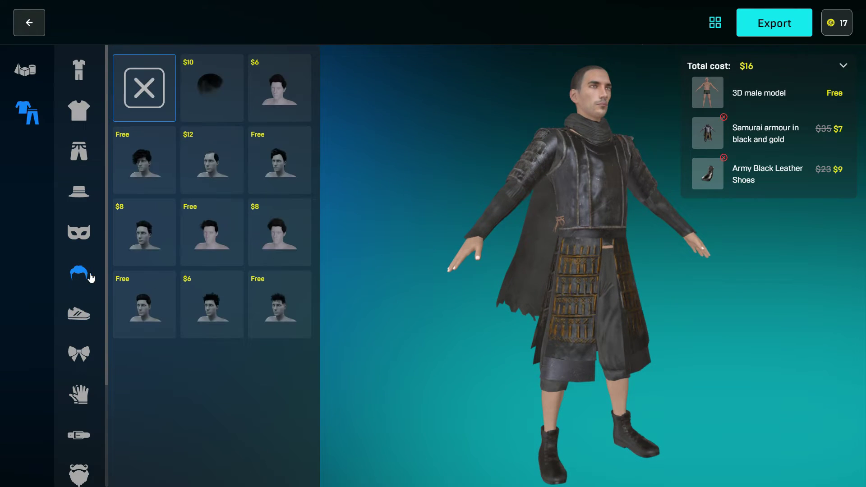
left_click(145, 305)
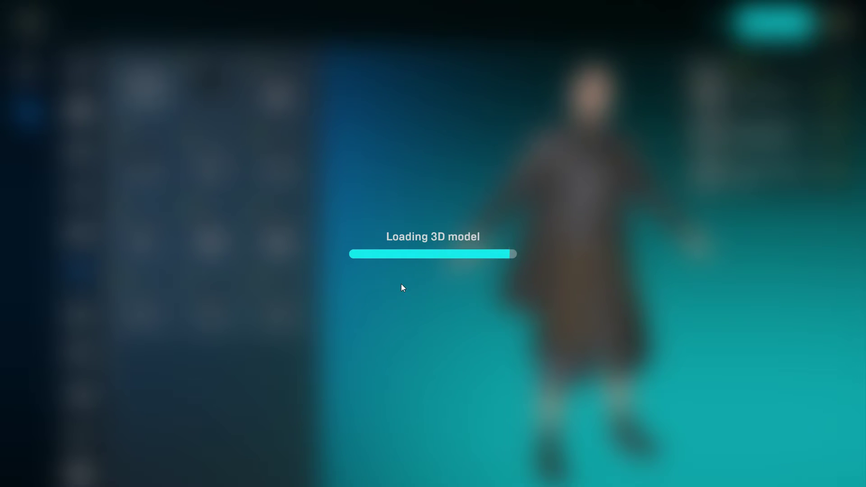
Turn the model slightly to view the free Black Commando Guardian Suit and Hair 3.1
left_click_drag(402, 285, 426, 286)
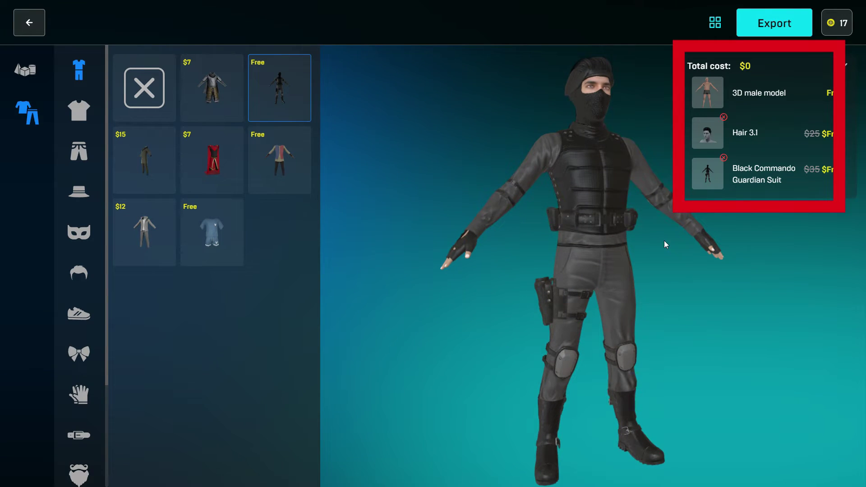
Buy the character as an FBX export at LOD 0, delivered to the saved address
left_click(787, 32)
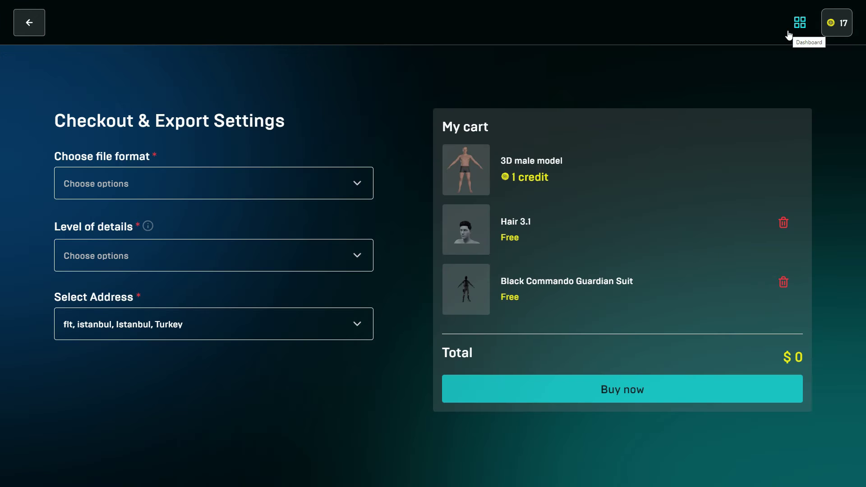
left_click(330, 183)
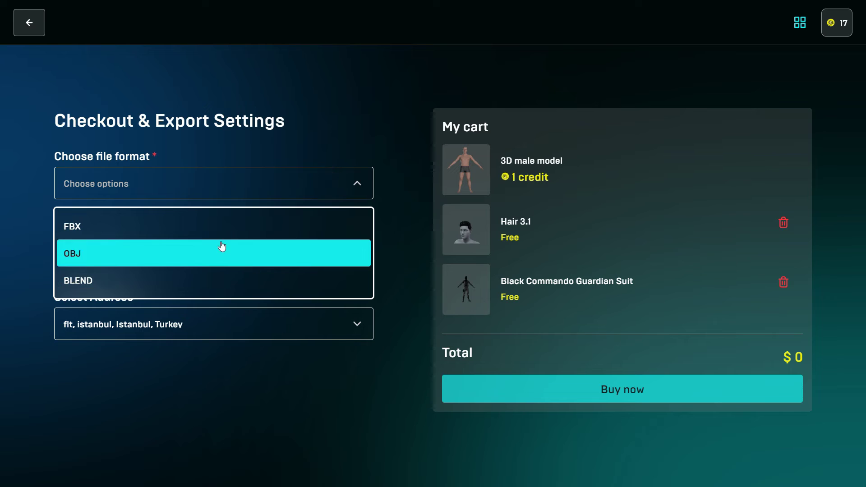
left_click(253, 228)
left_click(270, 257)
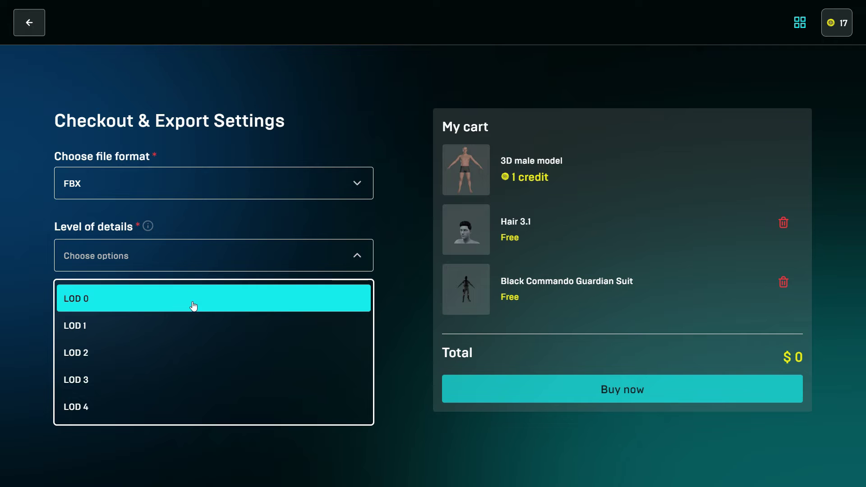
left_click(193, 306)
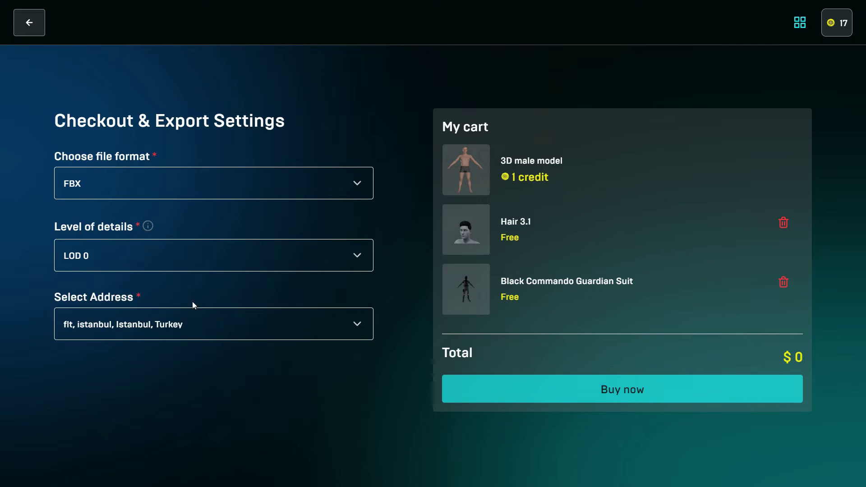
left_click(263, 330)
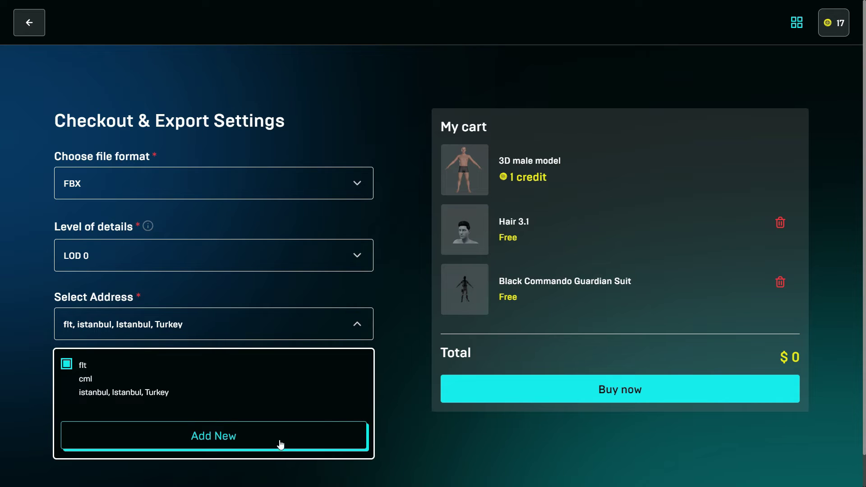
left_click(683, 397)
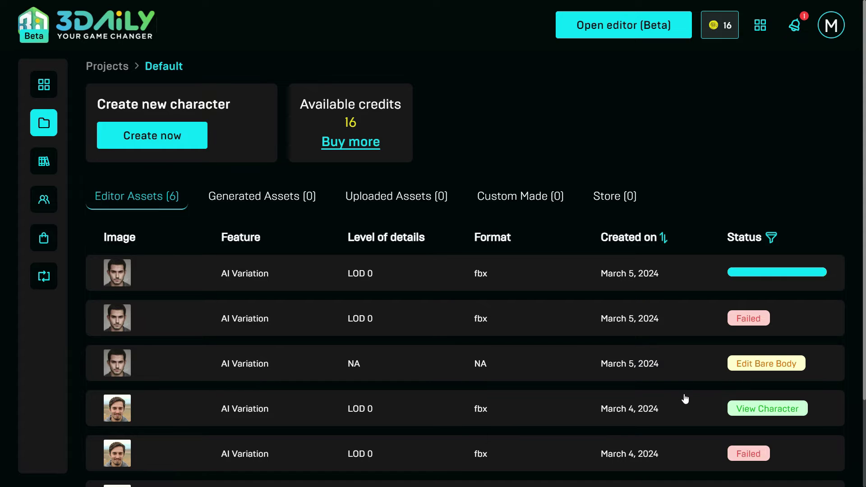
View the finished commando character and download its model
left_click(801, 270)
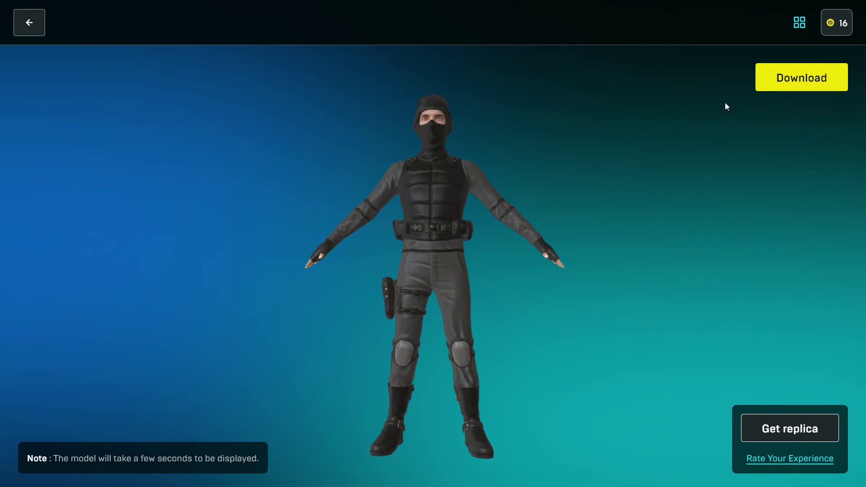
left_click(819, 79)
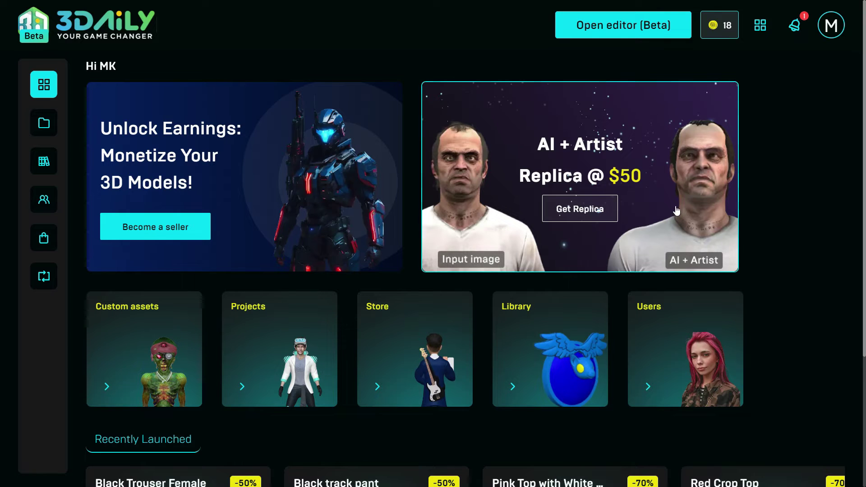
Start an AI + Artist replica order and upload reference photos 11.jpg and 22.jpg
left_click(695, 151)
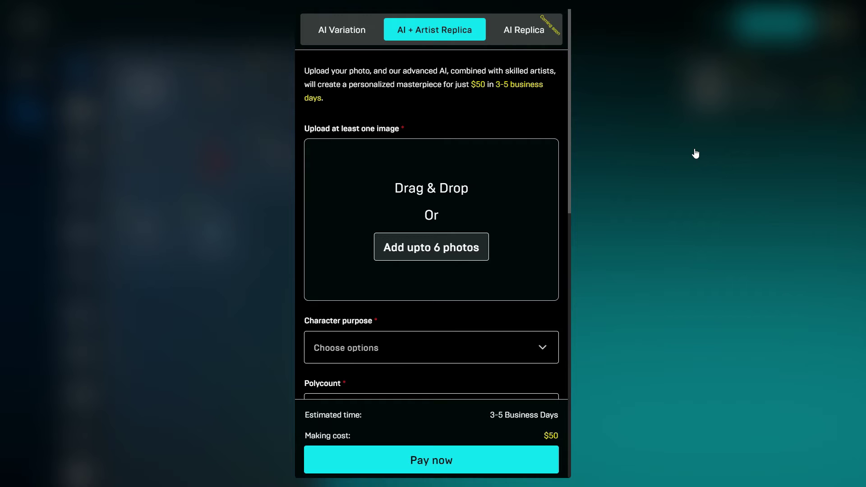
left_click(453, 241)
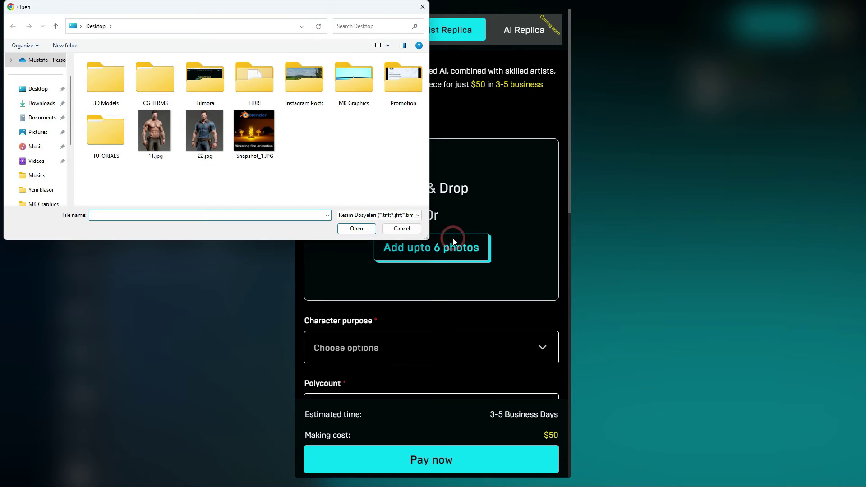
left_click(155, 131)
left_click(205, 131, "ctrl")
left_click(357, 228)
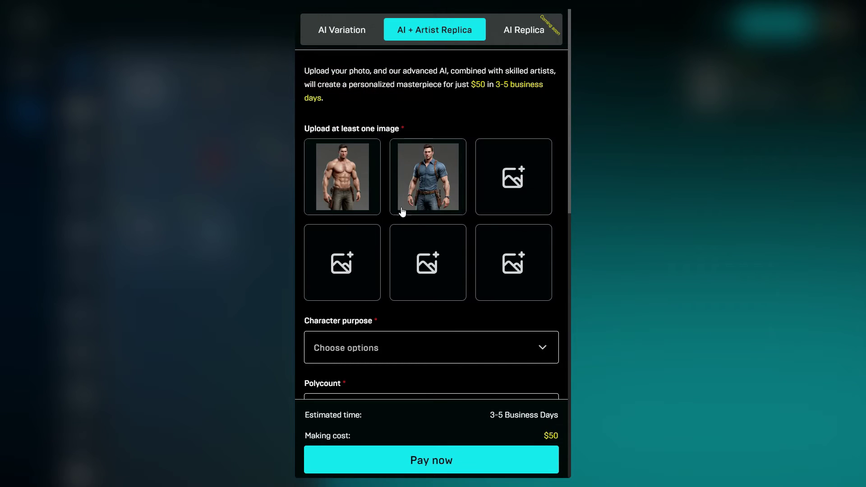
scroll(406, 198, "down", 5)
Set Game Character, Low Poly (5k-20k), Body Rigging, Exact Replica From Picture clothing, and Unity software
left_click(437, 121)
left_click(419, 197)
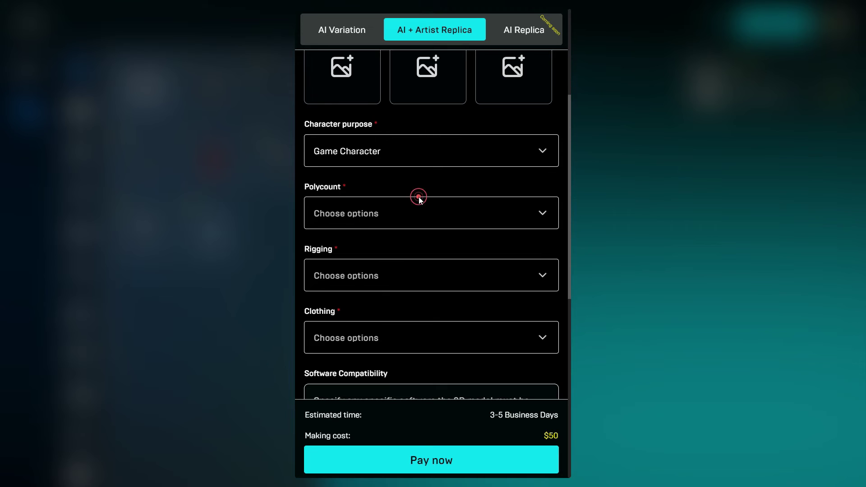
left_click(438, 215)
left_click(462, 274)
left_click(463, 231)
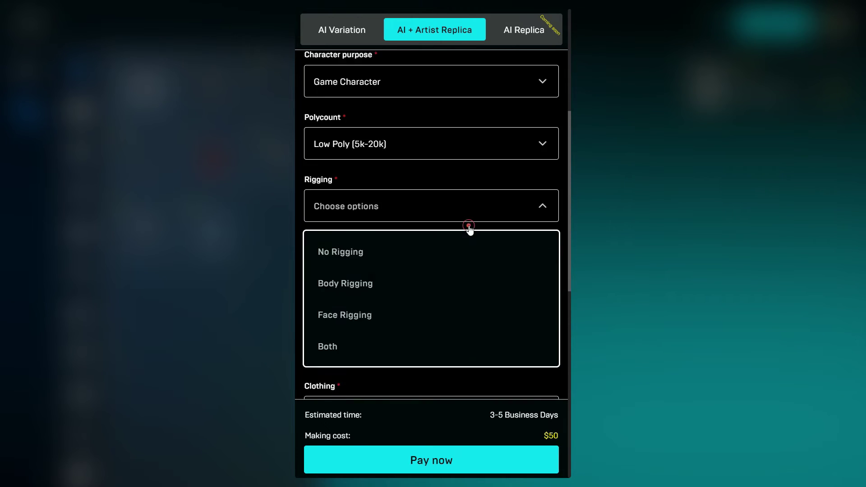
left_click(451, 226)
left_click(490, 217)
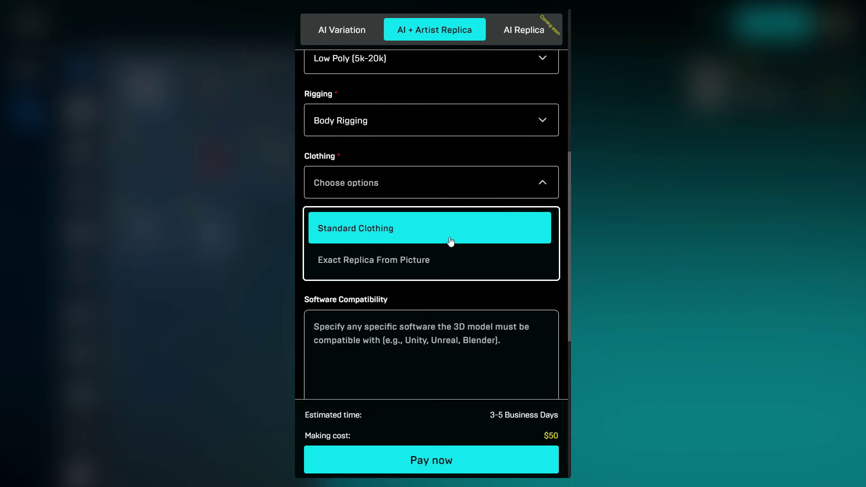
left_click(451, 256)
left_click(477, 254)
type("Unity")
Request FBX format and add the comment 'Keep it exact'
scroll(479, 255, "down", 3)
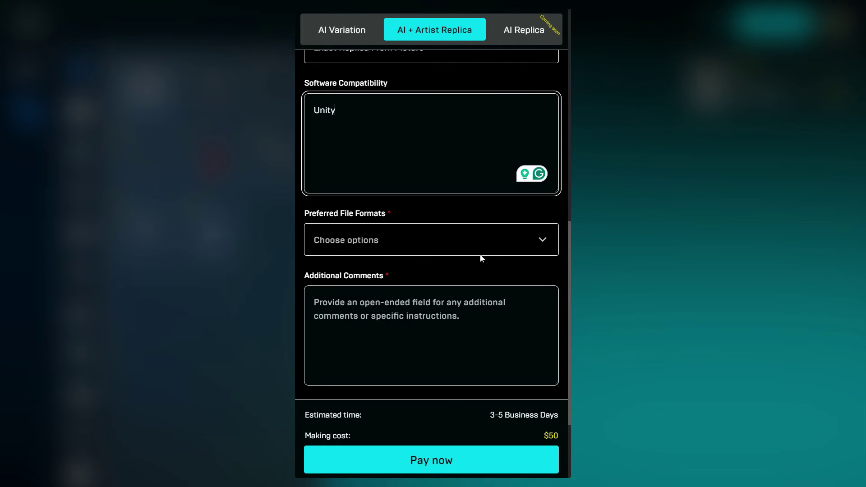
left_click(480, 241)
left_click(318, 199)
scroll(612, 211, "down", 3)
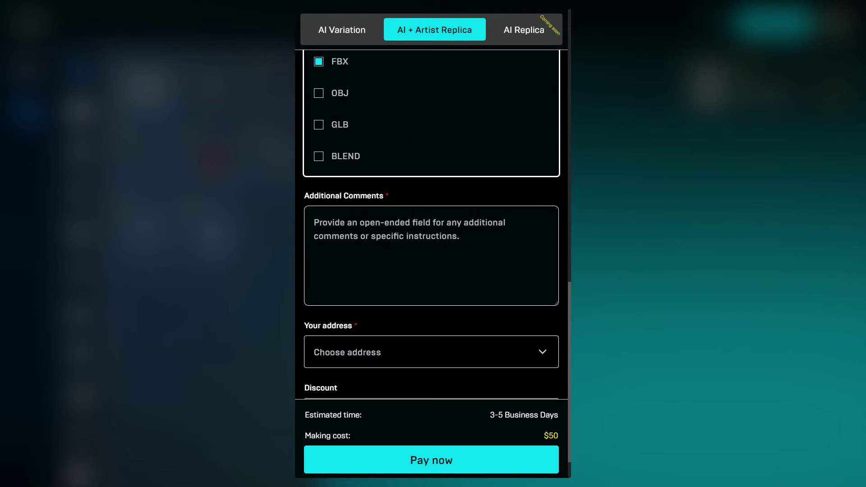
left_click(440, 236)
type("Keep it exactly in the picture")
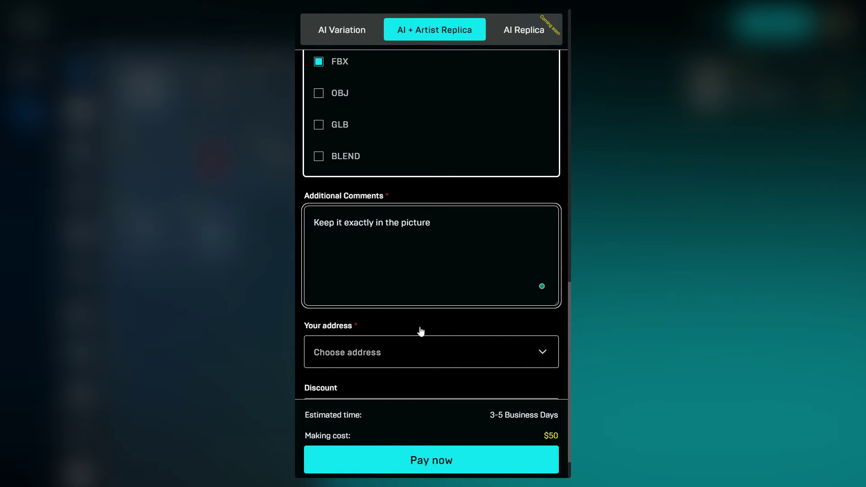
Choose the saved delivery address and pay $50 for the replica order
left_click(427, 345)
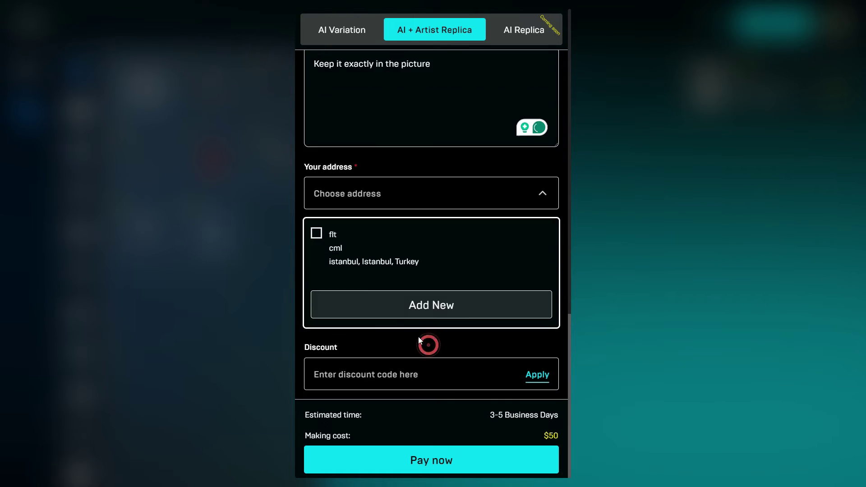
left_click(319, 240)
left_click(358, 310)
left_click(323, 309)
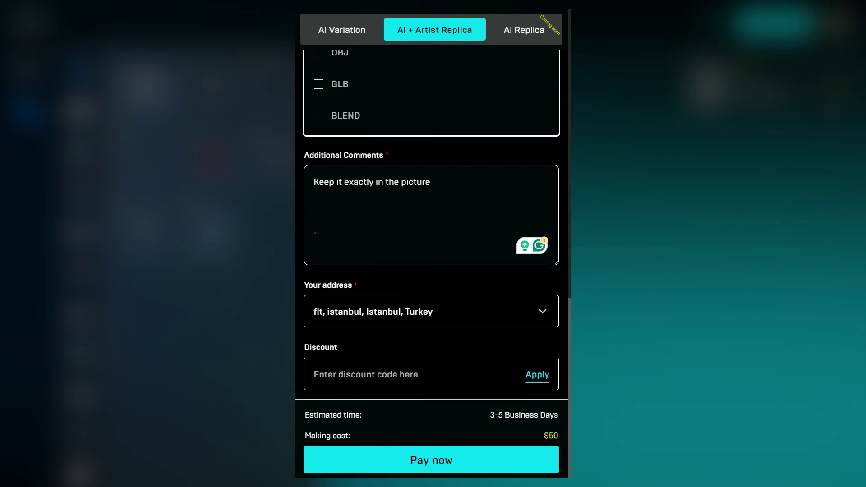
left_click(487, 458)
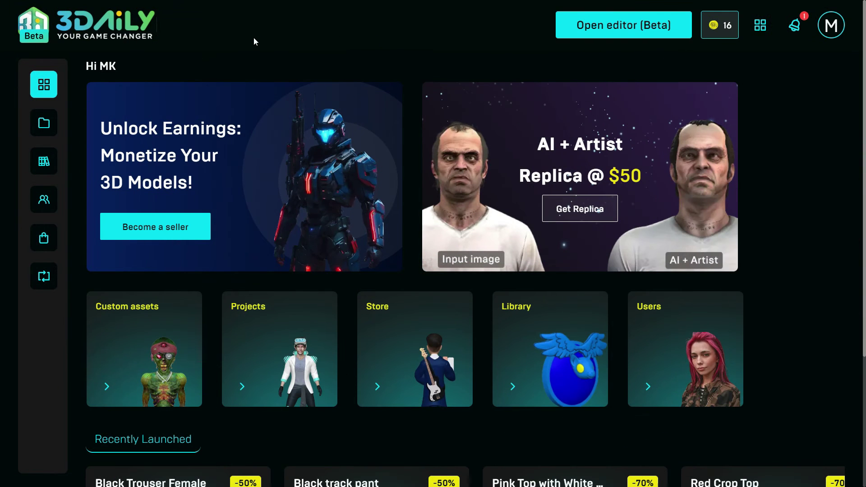
Create a single custom order for a Weapons › Gun › Handgun model and reach its details form
mouse_move(44, 284)
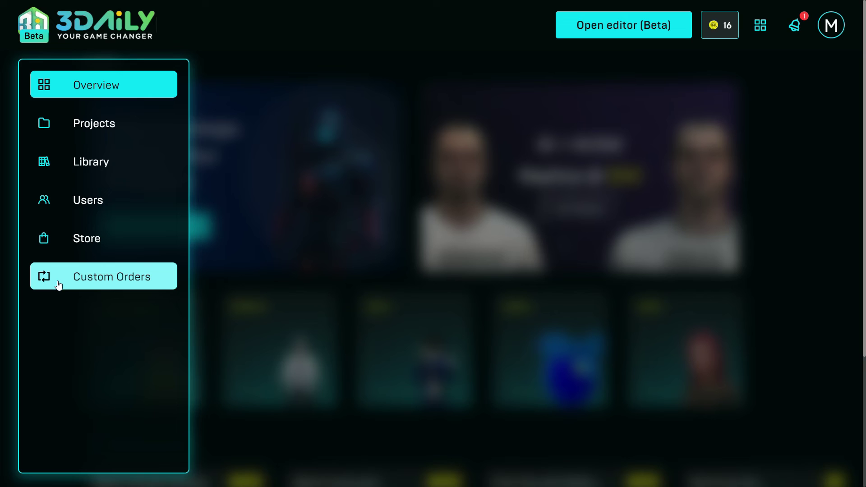
left_click(81, 277)
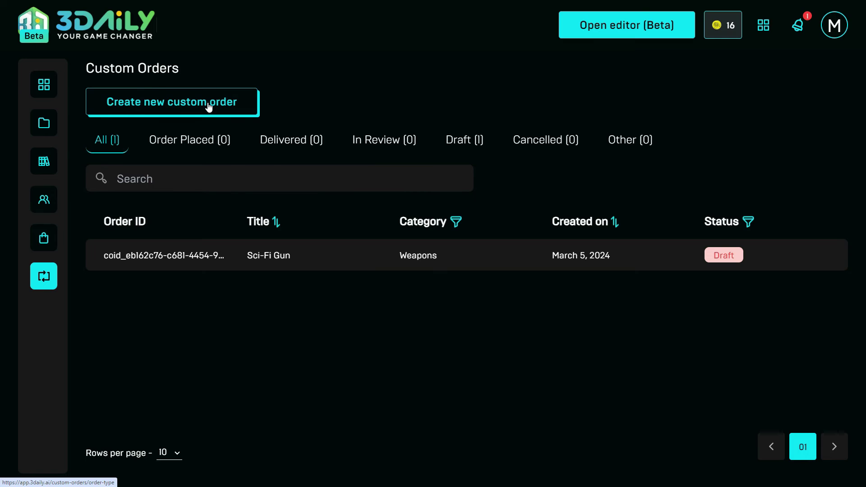
left_click(209, 106)
left_click(169, 195)
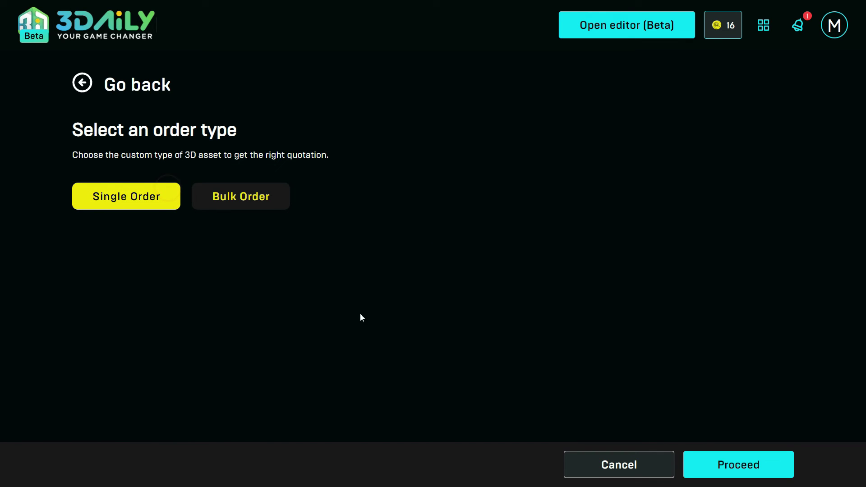
left_click(766, 471)
left_click(550, 199)
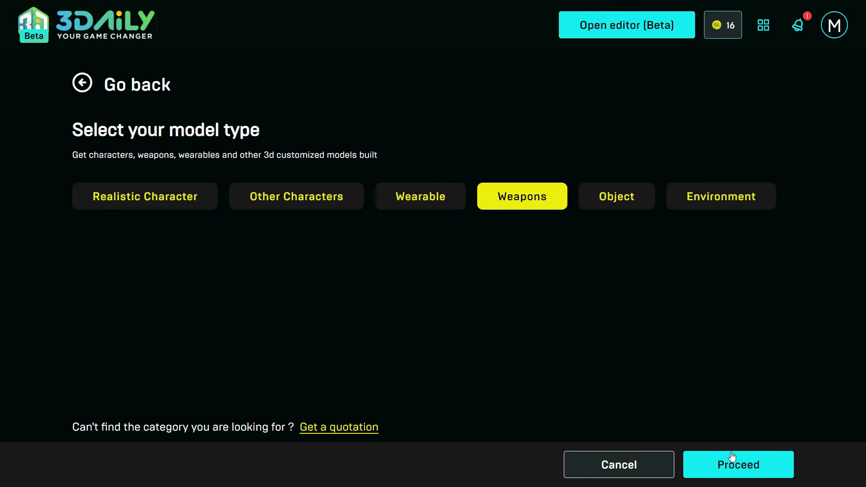
left_click(735, 466)
left_click(345, 202)
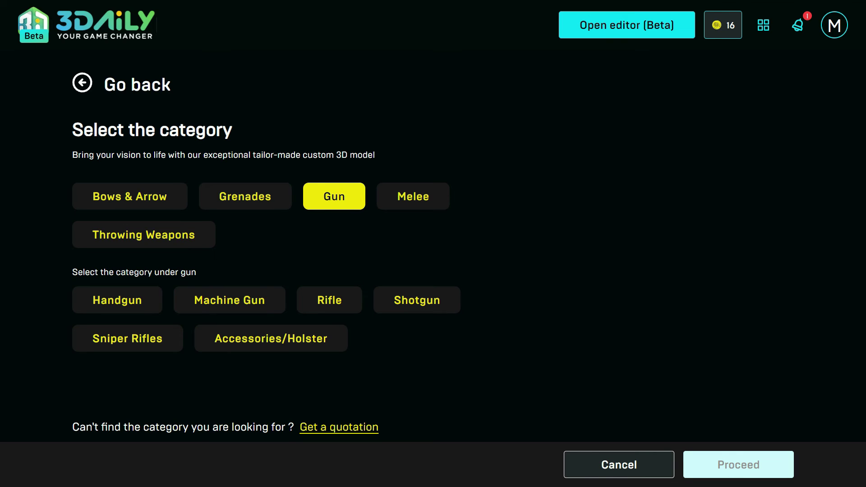
left_click(145, 301)
left_click(723, 467)
Title the order 'Sci-Fi Laser Gun' and add front and back view gun reference images
left_click(236, 229)
type("Sc")
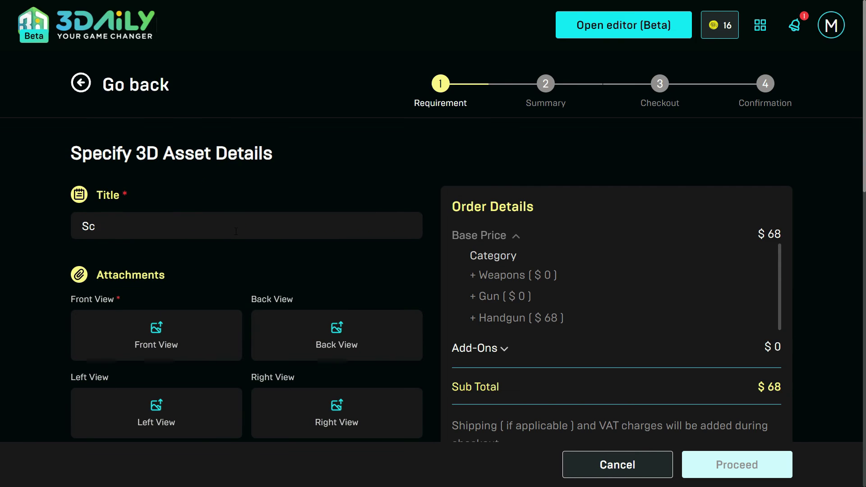
type("i-Fi Laser Gun")
left_click(185, 338)
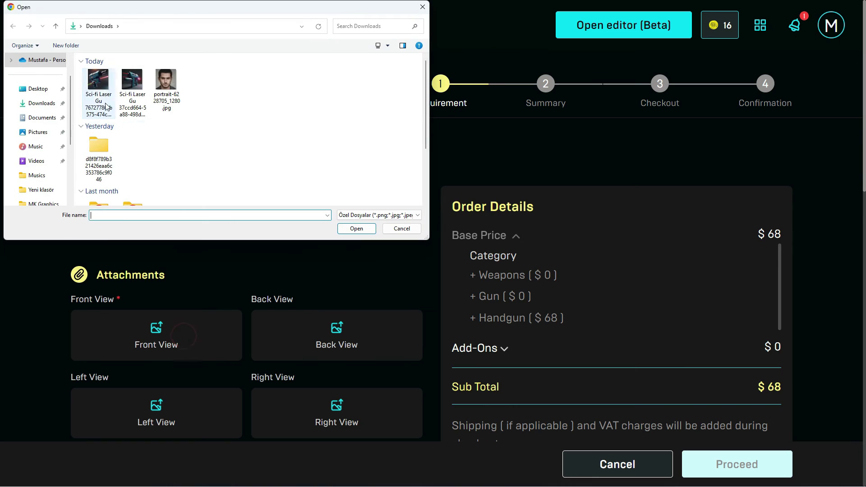
left_click(98, 82)
left_click(357, 228)
left_click(334, 350)
left_click(138, 88)
left_click(357, 229)
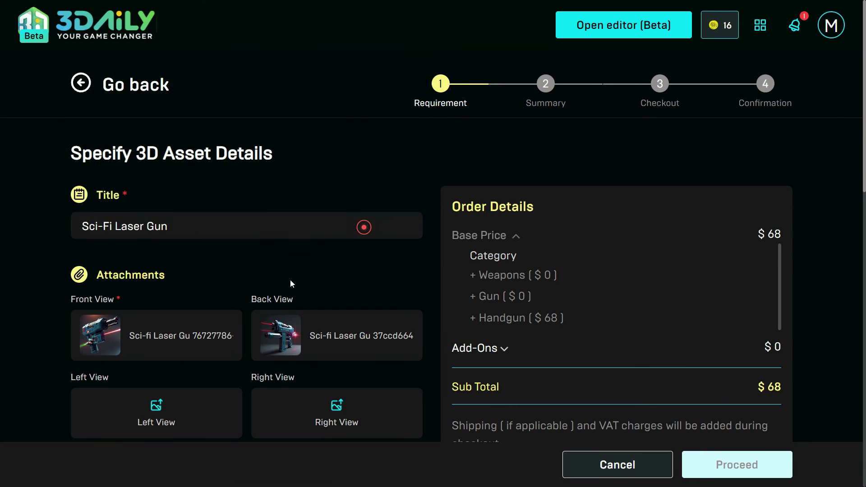
Choose AAA Style (Console/ PC), 3k-5k polycount, and .OBJ plus .FBX formats
scroll(270, 280, "down", 6)
left_click(195, 239)
scroll(195, 239, "down", 3)
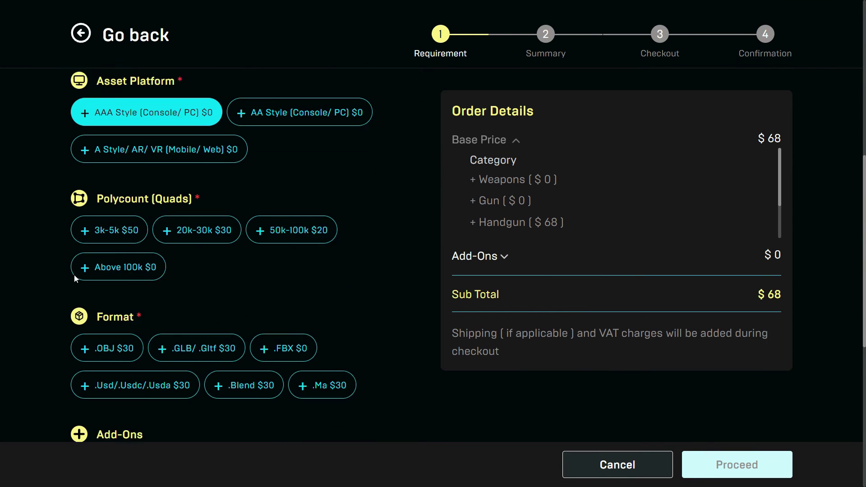
left_click(128, 217)
scroll(122, 212, "down", 3)
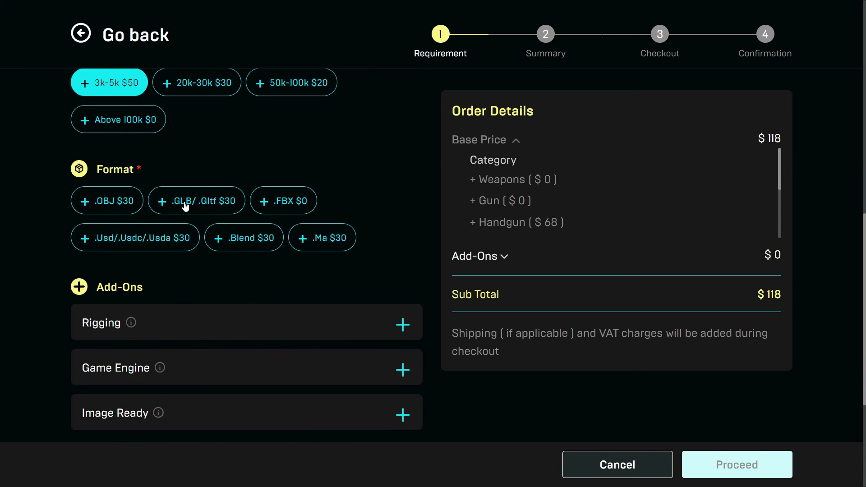
left_click(123, 209)
left_click(290, 208)
Add Unreal and Unity asset file add-ons and JPG 4k renders, then review the order summary
scroll(227, 256, "down", 2)
scroll(227, 256, "down", 1)
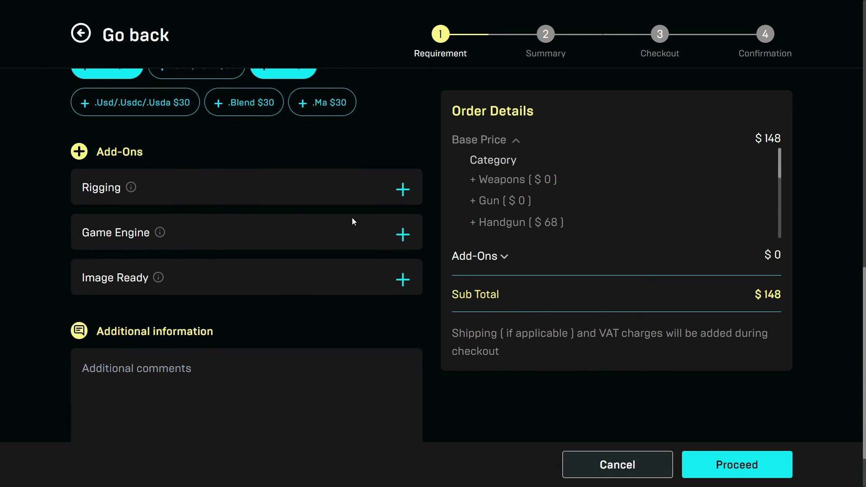
left_click(377, 227)
left_click(154, 262)
left_click(256, 267)
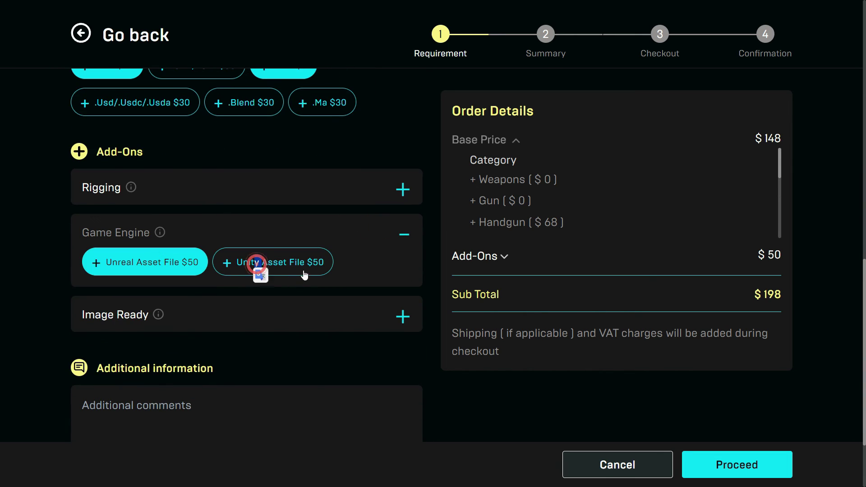
left_click(183, 314)
left_click(145, 338)
scroll(90, 293, "down", 5)
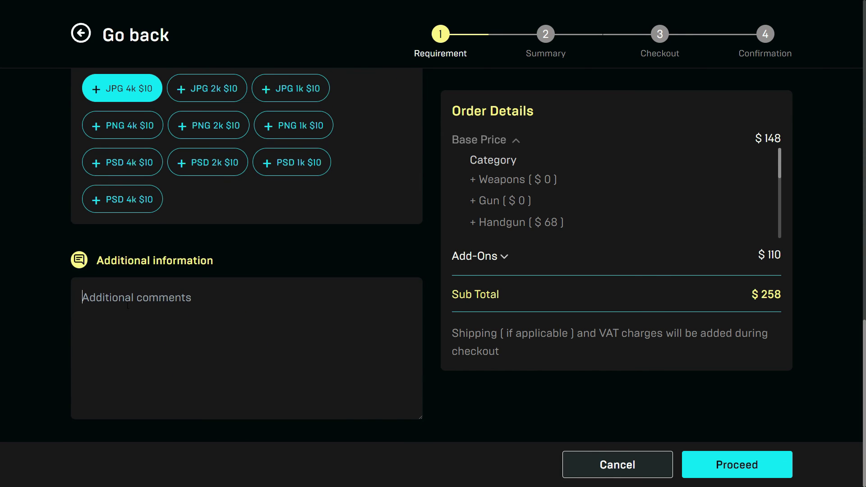
left_click(126, 304)
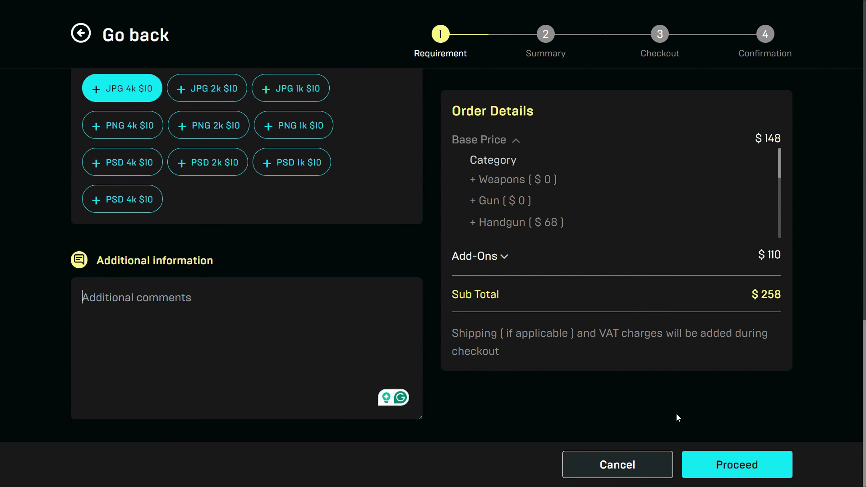
left_click(716, 460)
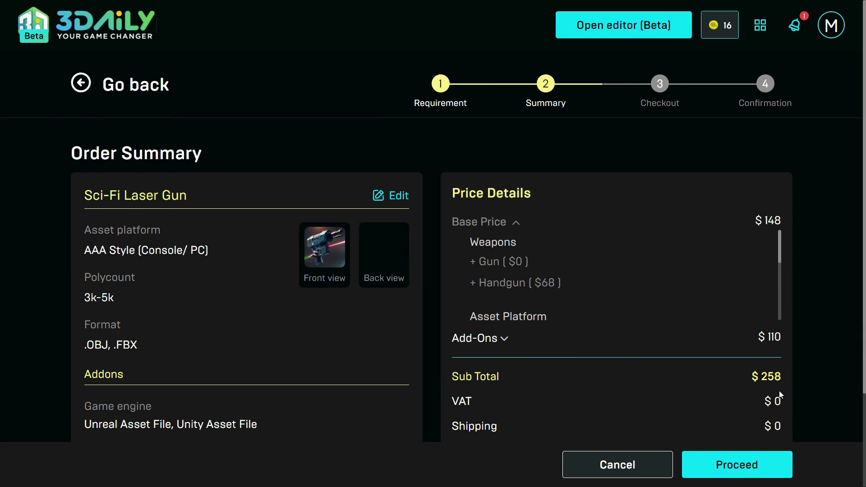
Scroll to the $258 order total and proceed to the checkout step
scroll(412, 299, "down", 3)
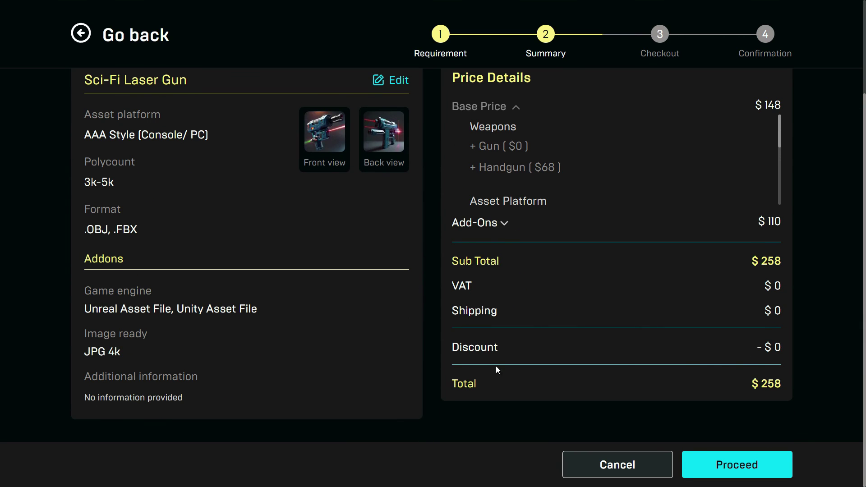
left_click(722, 475)
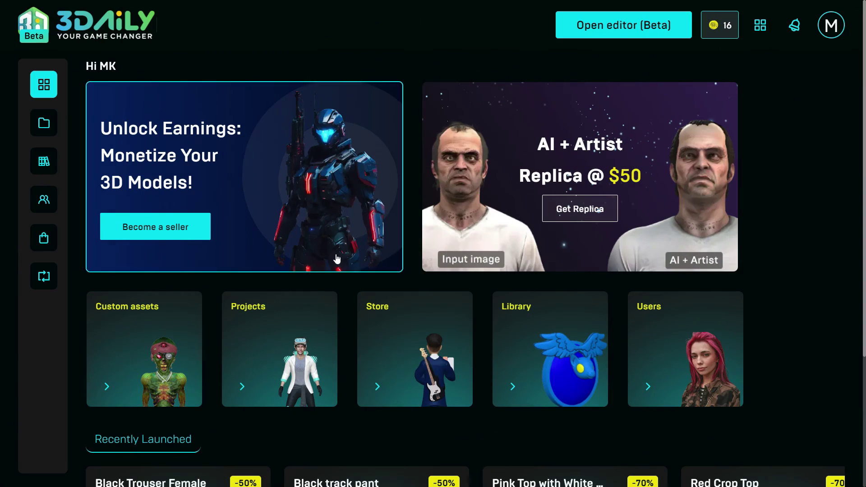
Filter the store to Weapons and open the UMP in Black product page
left_click(428, 325)
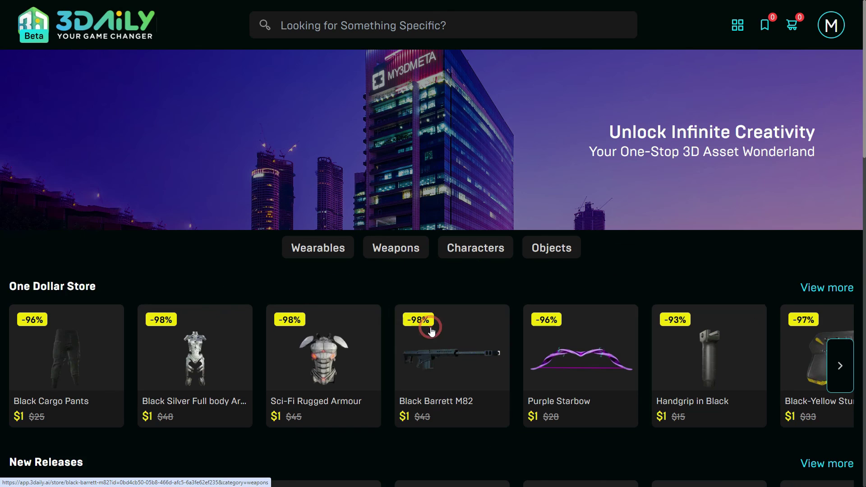
left_click(415, 248)
scroll(408, 216, "down", 4)
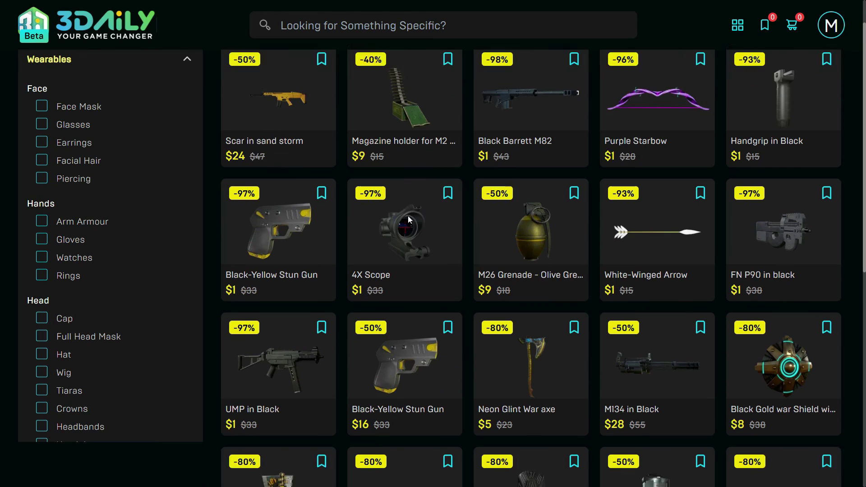
left_click(294, 231)
Inspect the UMP in 360°, comparing Normals, Albedo, Reflectivity, Gloss and Topology maps full screen
left_click(240, 219)
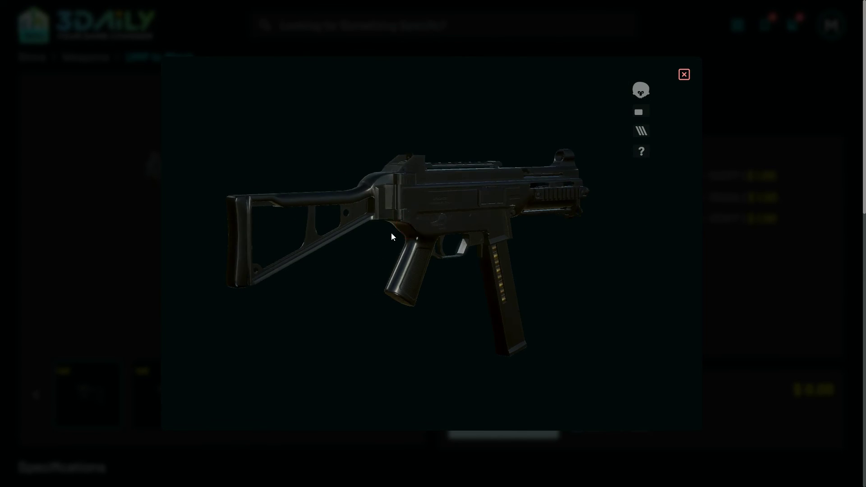
left_click(642, 131)
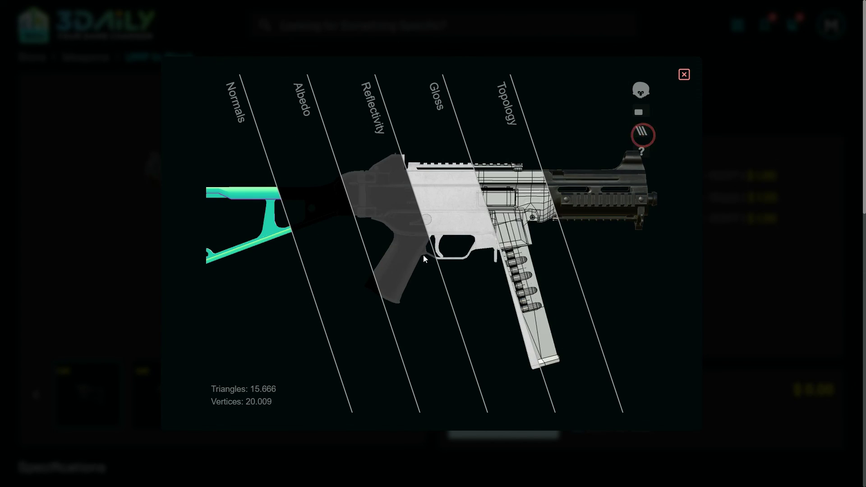
left_click(638, 112)
mouse_move(509, 258)
left_mouse_down()
mouse_move(486, 274)
mouse_move(494, 253)
left_mouse_up()
left_click(848, 40)
left_click(684, 74)
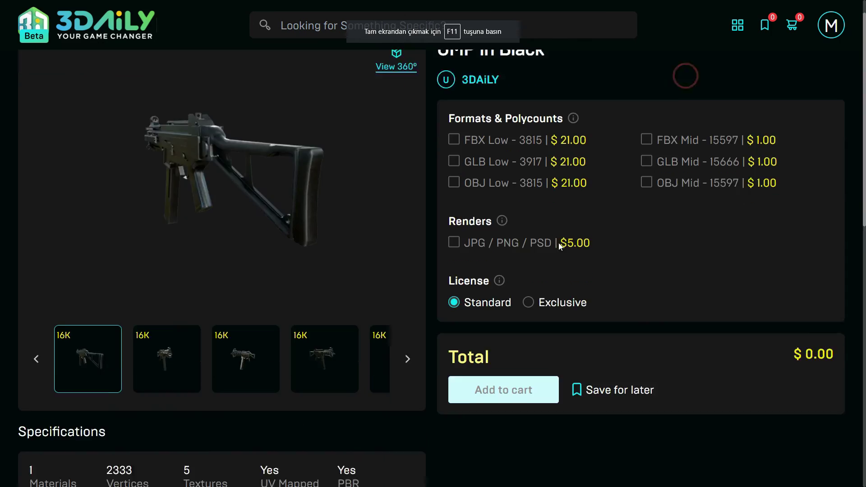
Scroll down the UMP in Black page to read its Specifications
scroll(618, 269, "down", 9)
scroll(619, 274, "down", 2)
scroll(618, 275, "up", 5)
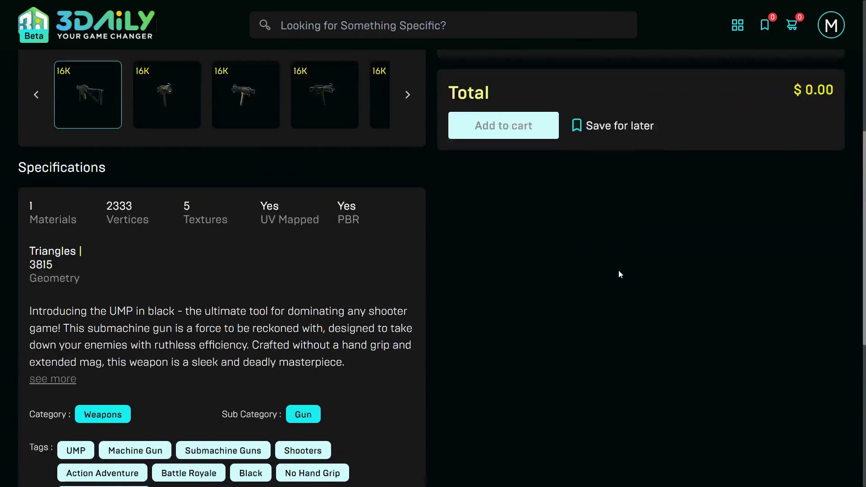
scroll(627, 273, "down", 1)
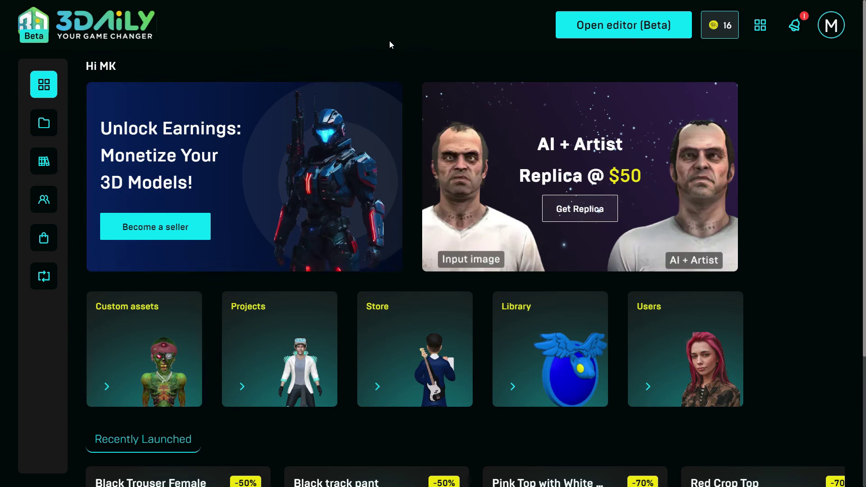
Choose Become a seller in the Monetize banner and review the Seller profile setup form
left_click(196, 227)
scroll(208, 241, "down", 5)
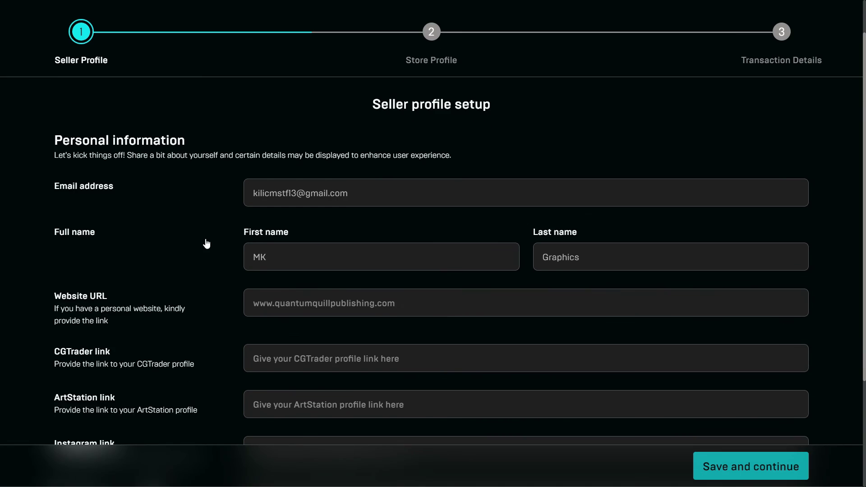
scroll(309, 330, "up", 5)
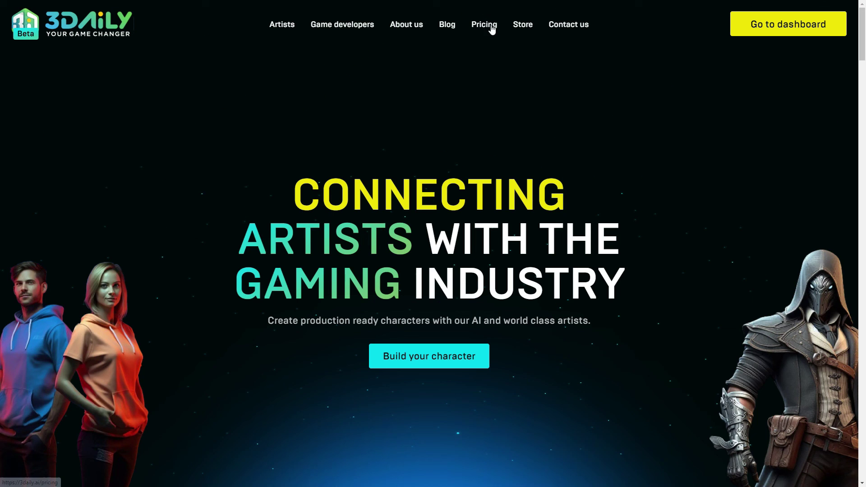
Show the Pricing page's Trial, Basic $9.99, Pro $39.99 and Enterprise $99.99 monthly plans
left_click(490, 26)
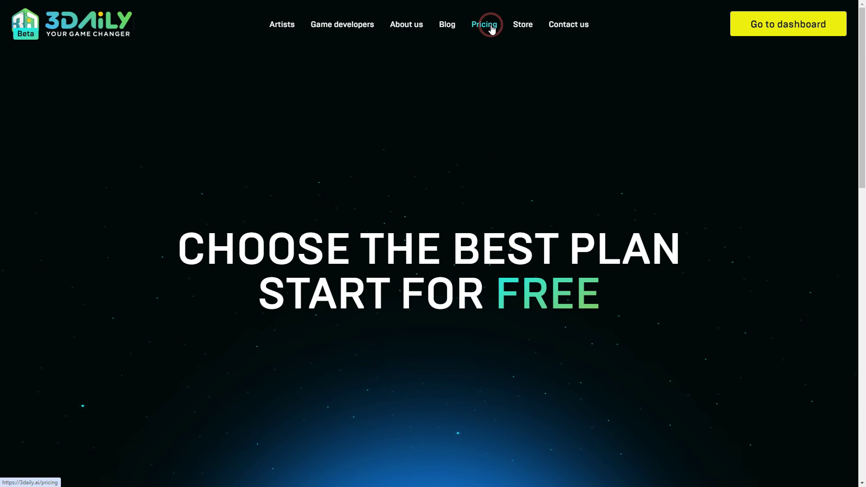
scroll(532, 150, "down", 10)
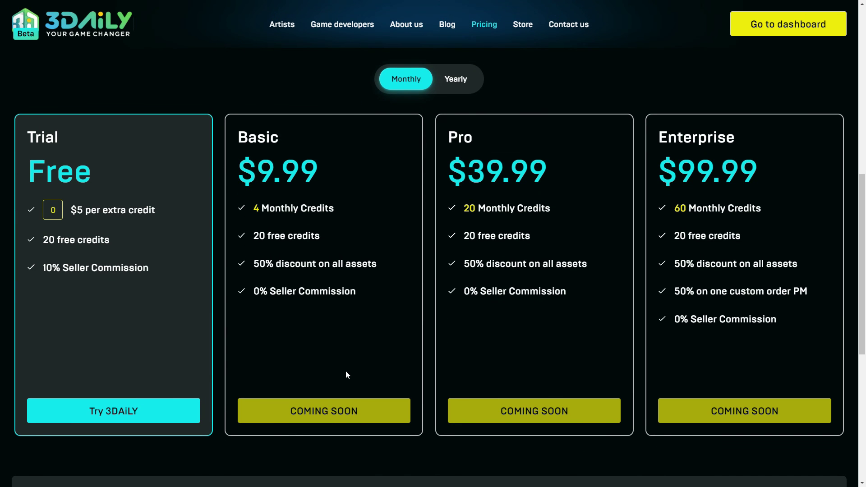